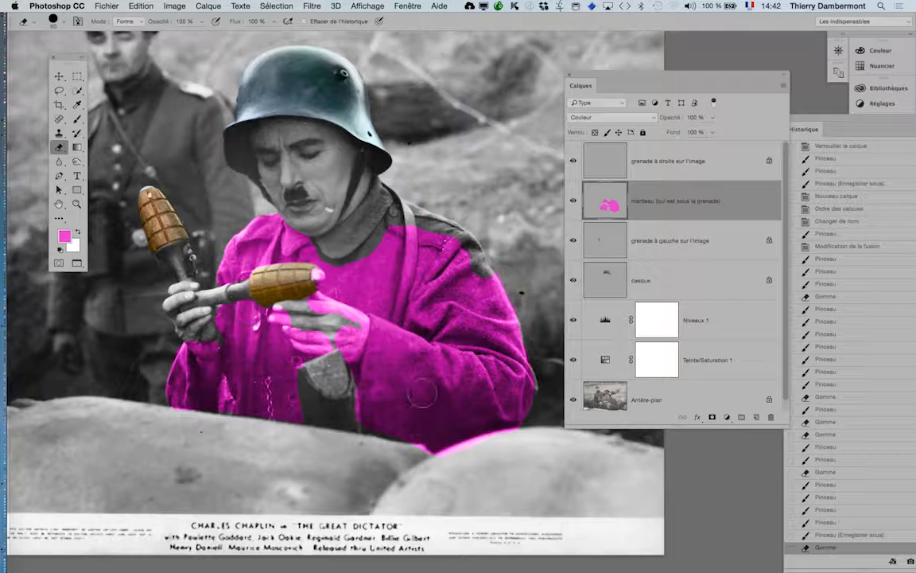
# Step: Save the document with the current colouring work
pyautogui.click(103, 6)
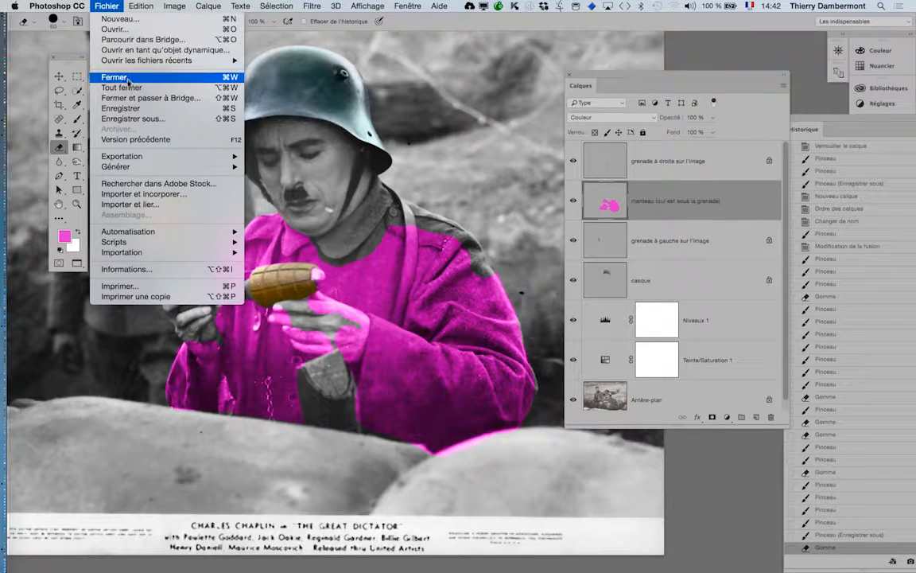
pyautogui.click(135, 109)
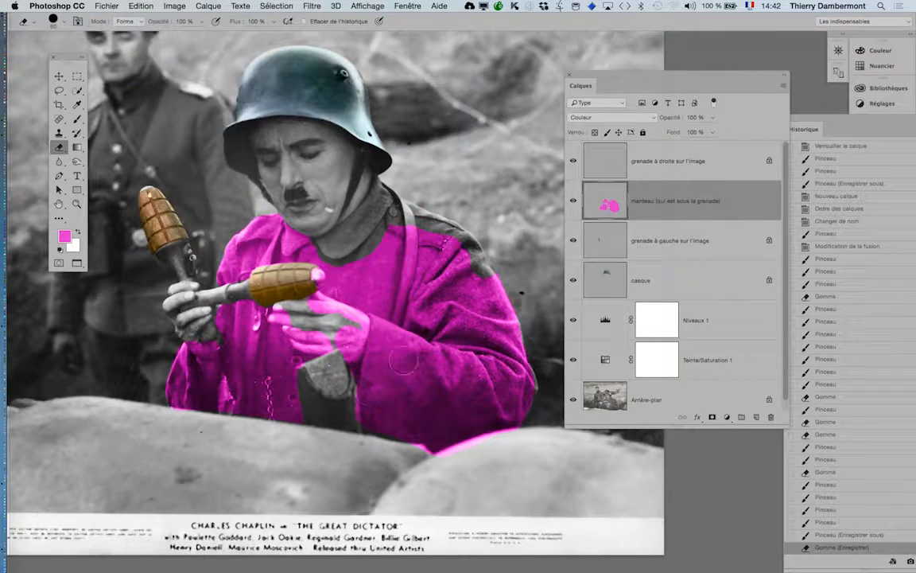
# Step: Recolour the pink coat layer blue using Hue/Saturation with the colorize option enabled
pyautogui.scroll(2, 395, 334)
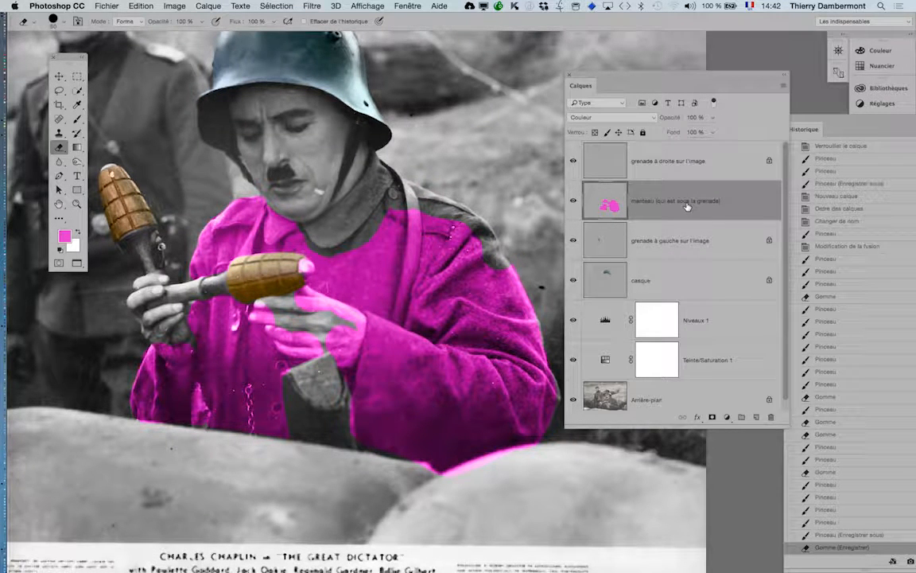
pyautogui.press('super+u')
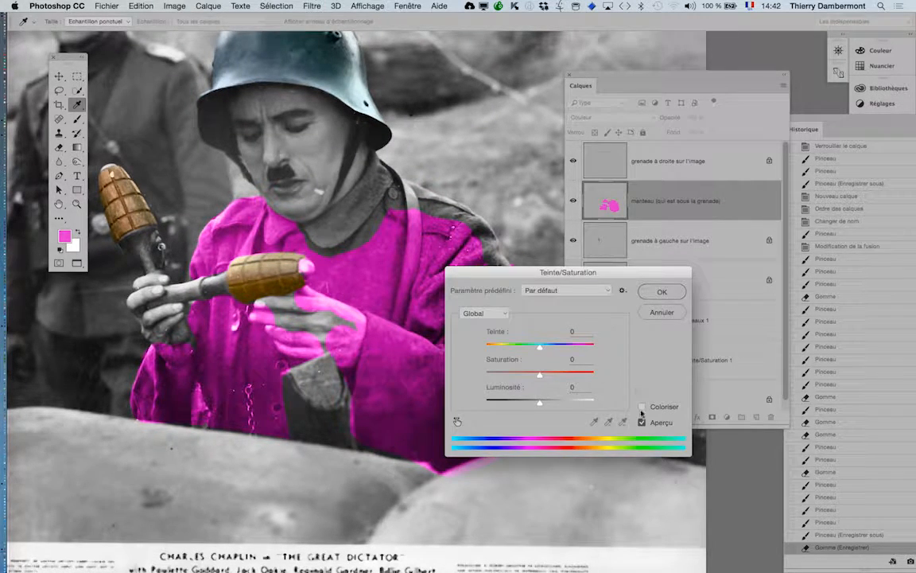
pyautogui.click(642, 406)
pyautogui.moveTo(557, 272); pyautogui.dragTo(684, 109)
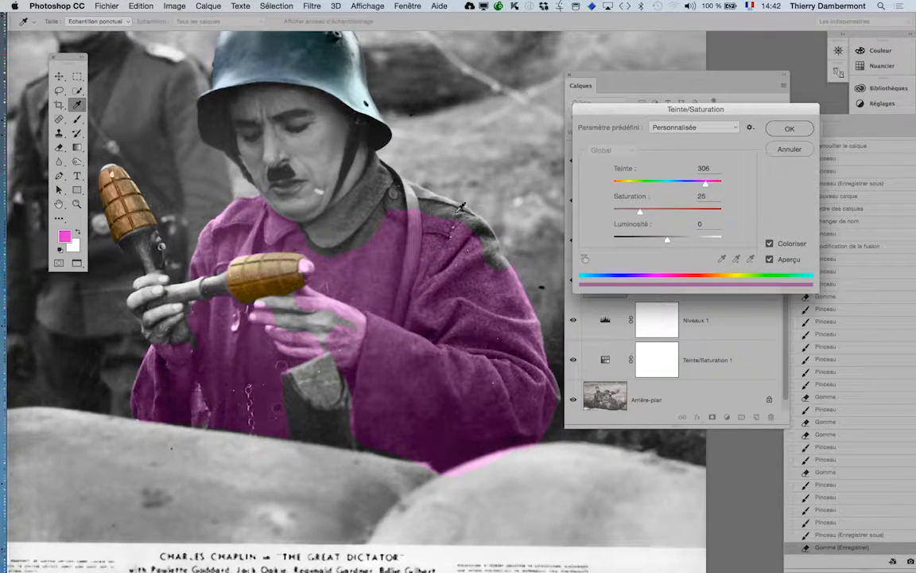
pyautogui.scroll(-2, 414, 191)
pyautogui.moveTo(706, 183); pyautogui.dragTo(670, 184)
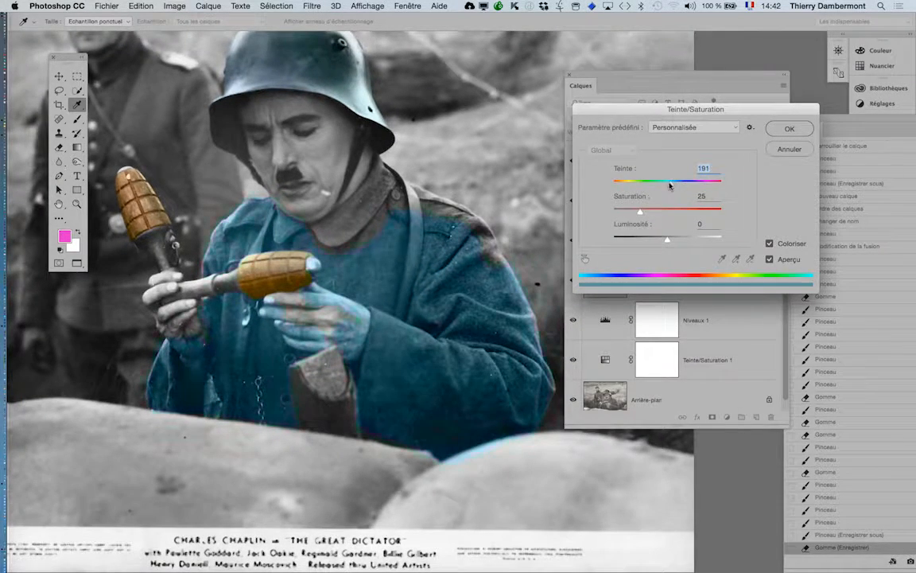
pyautogui.scroll(-2, 475, 216)
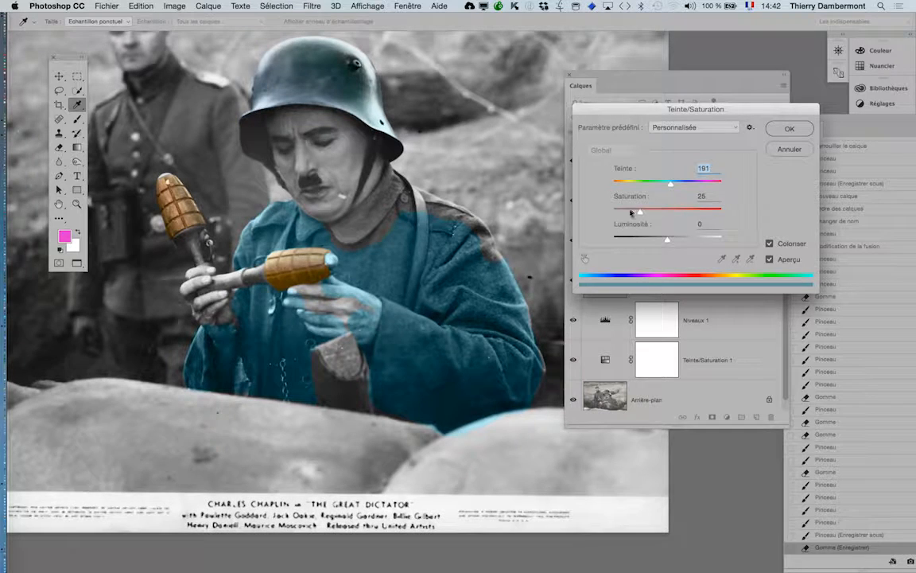
pyautogui.click(630, 212)
pyautogui.moveTo(669, 185)
pyautogui.mouseDown()
pyautogui.moveTo(662, 186)
pyautogui.moveTo(671, 187)
pyautogui.mouseUp()
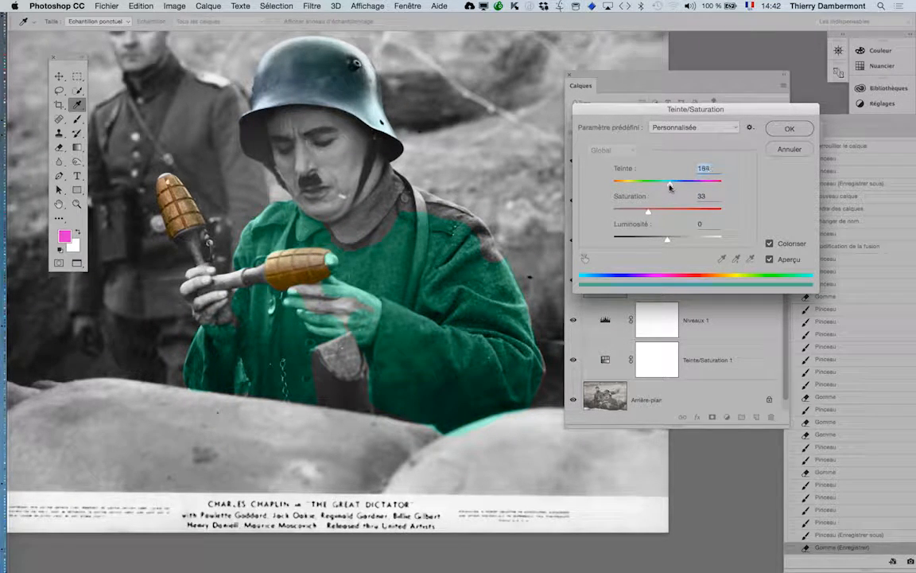
pyautogui.click(772, 128)
pyautogui.scroll(4, 423, 351)
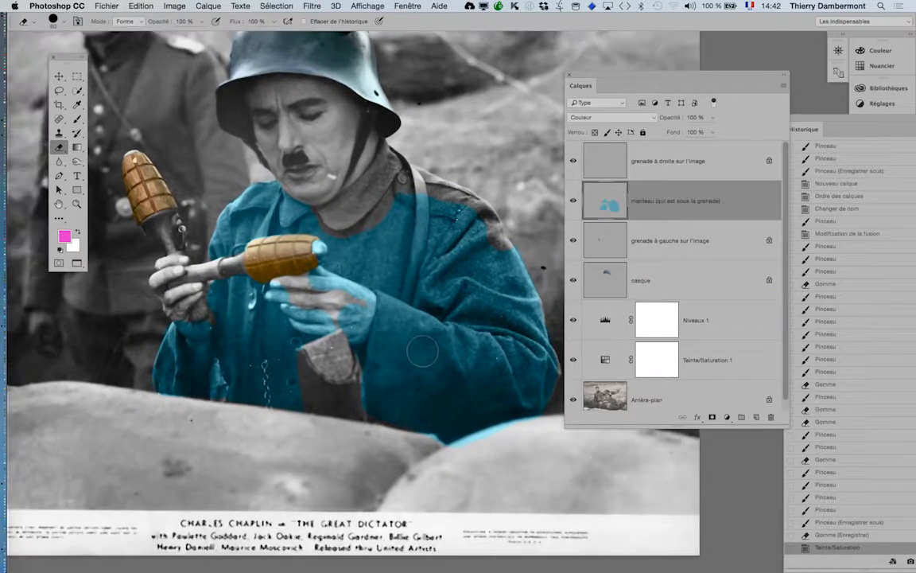
pyautogui.scroll(1, 422, 351)
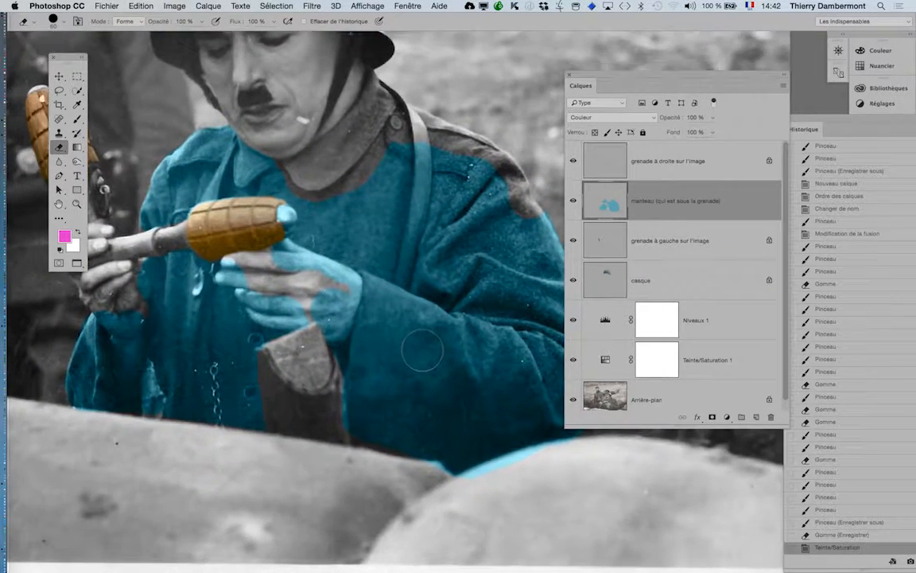
pyautogui.moveTo(424, 248); pyautogui.dragTo(364, 368)
pyautogui.scroll(2, 330, 288)
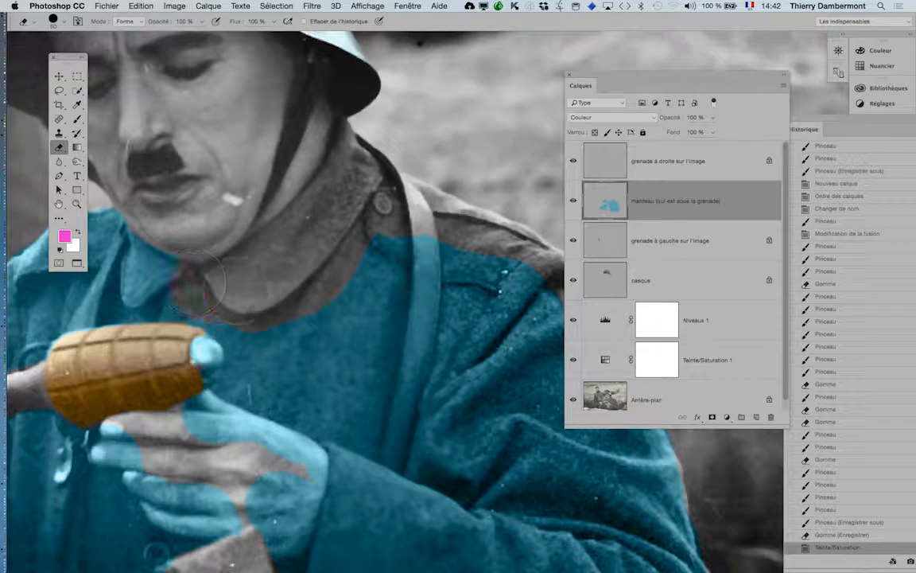
pyautogui.moveTo(204, 289)
pyautogui.mouseDown()
pyautogui.moveTo(280, 281)
pyautogui.moveTo(291, 267)
pyautogui.mouseUp()
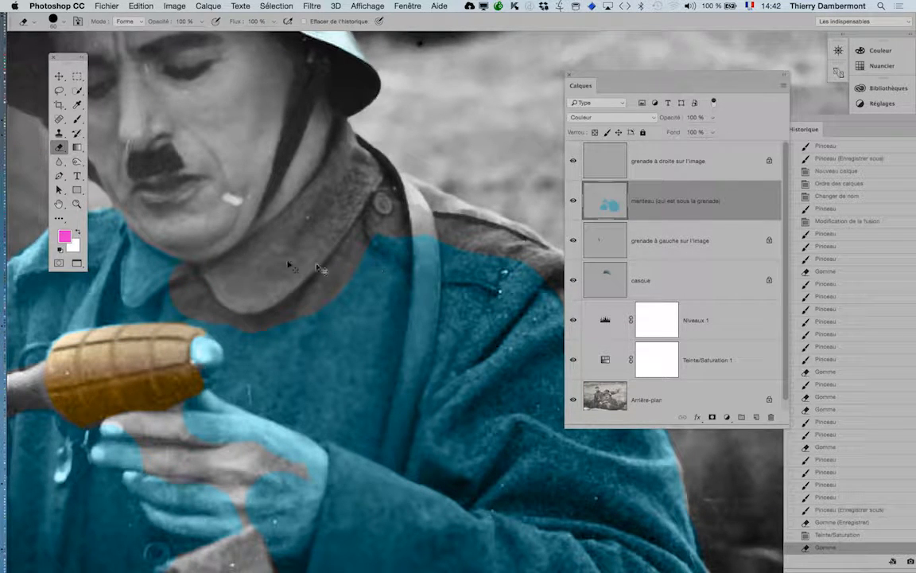
pyautogui.press('super+z')
# Step: Try painting the coat's collar with the pink foreground colour, then undo the stroke
pyautogui.click(77, 119)
pyautogui.moveTo(194, 287)
pyautogui.mouseDown()
pyautogui.moveTo(306, 266)
pyautogui.moveTo(349, 215)
pyautogui.mouseUp()
pyautogui.press('super+z')
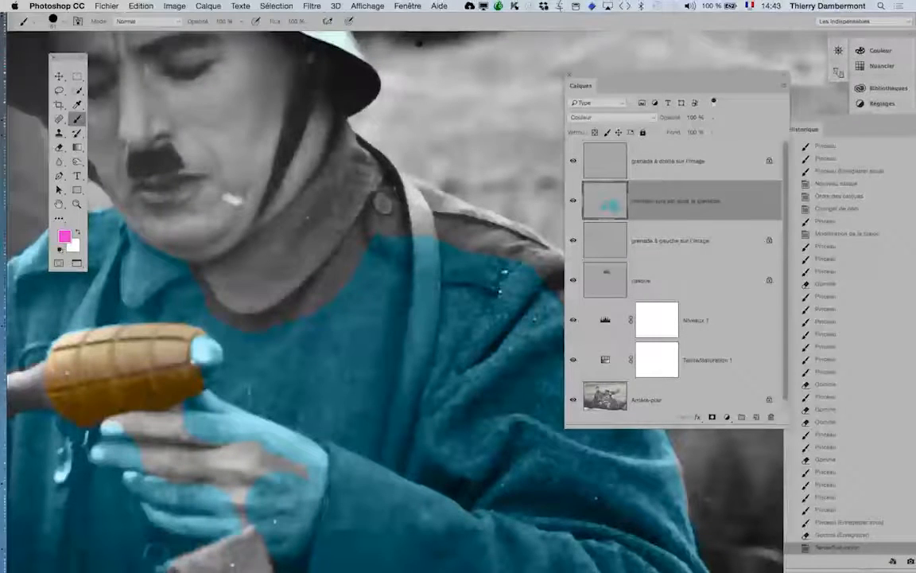
# Step: Set the Eyedropper's sample source to the selected layer only (Calque sélectionné)
pyautogui.click(79, 105)
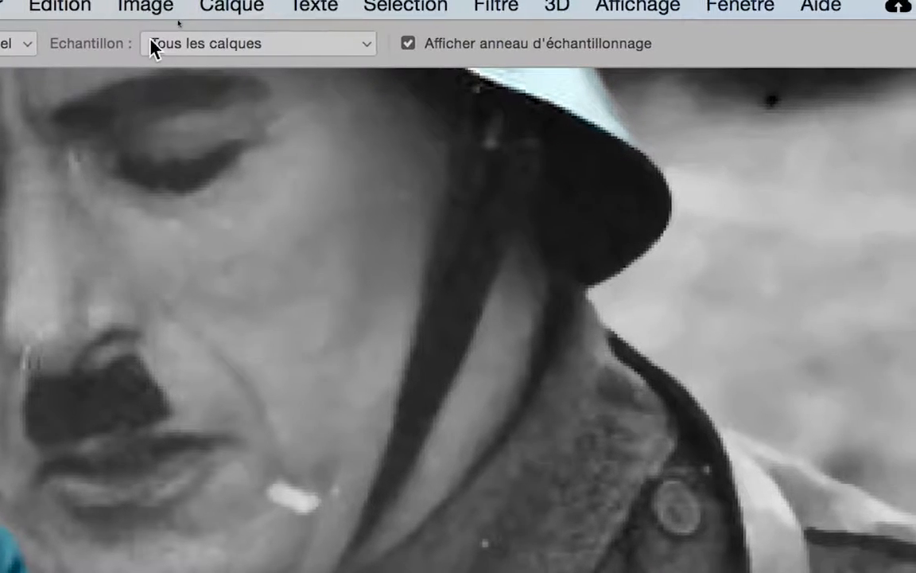
pyautogui.click(247, 40)
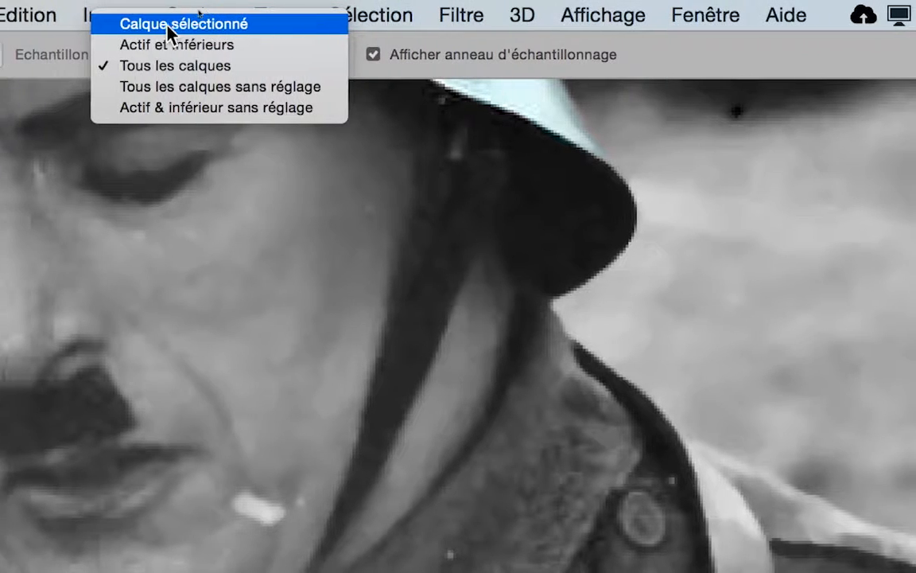
pyautogui.click(167, 25)
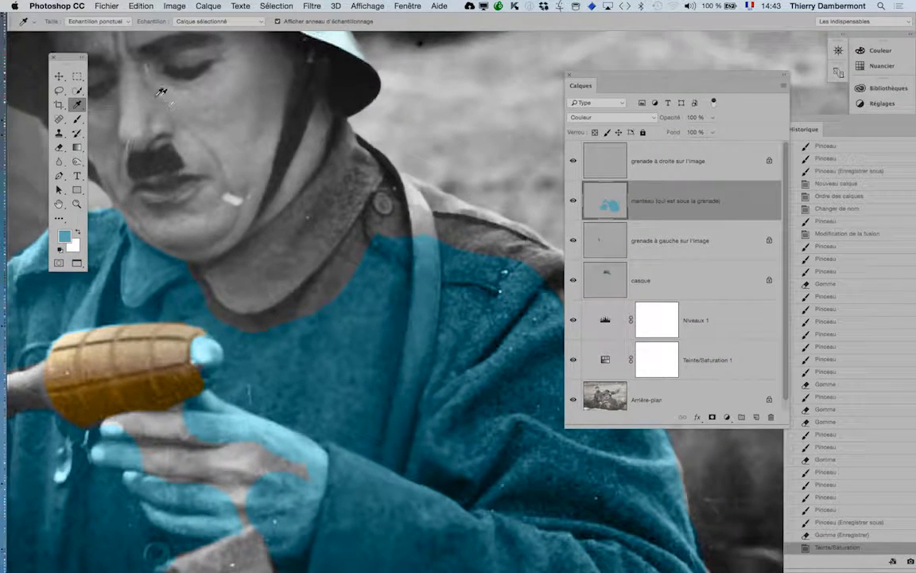
# Step: Switch the Eyedropper's sample source to all layers (Tous les calques) and sample several blue tones on the coat
pyautogui.moveTo(66, 63); pyautogui.dragTo(371, 147)
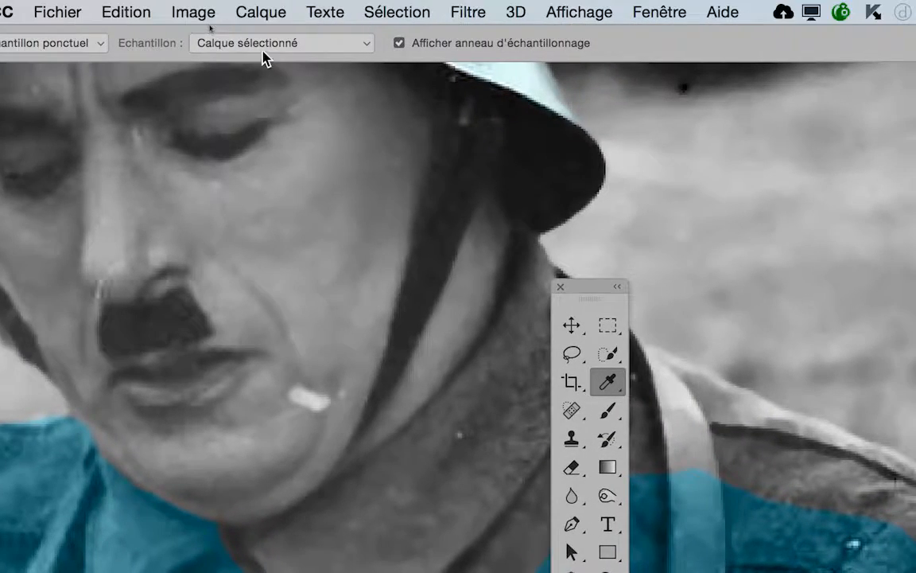
pyautogui.click(262, 43)
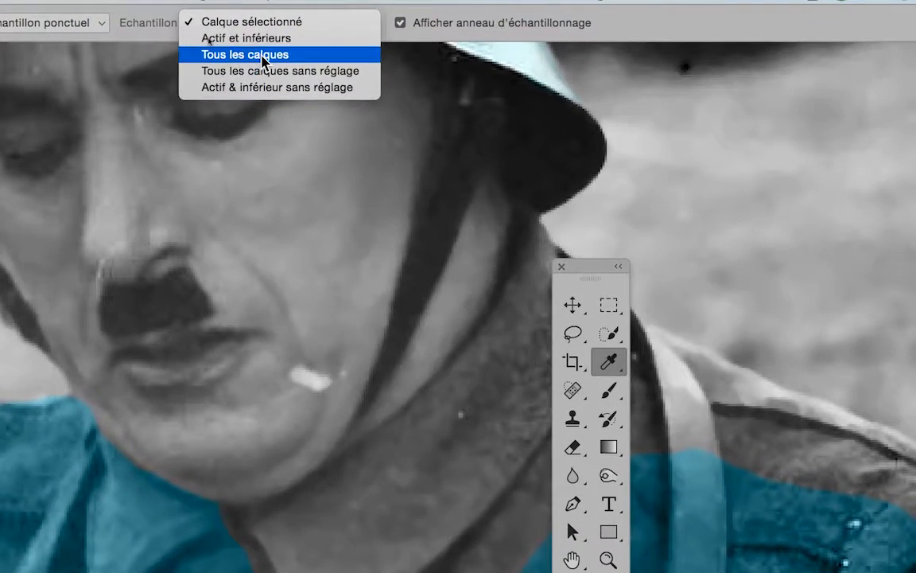
pyautogui.click(259, 51)
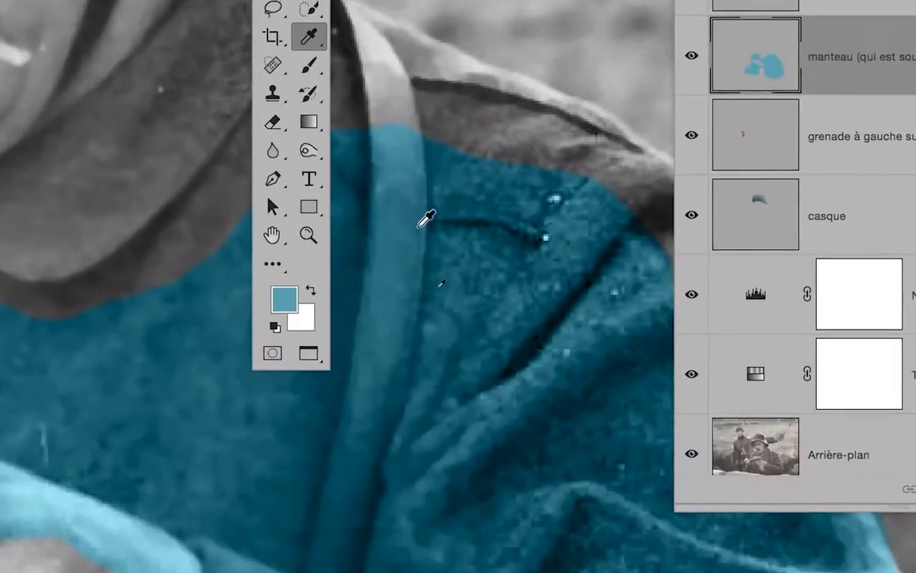
pyautogui.click(671, 475)
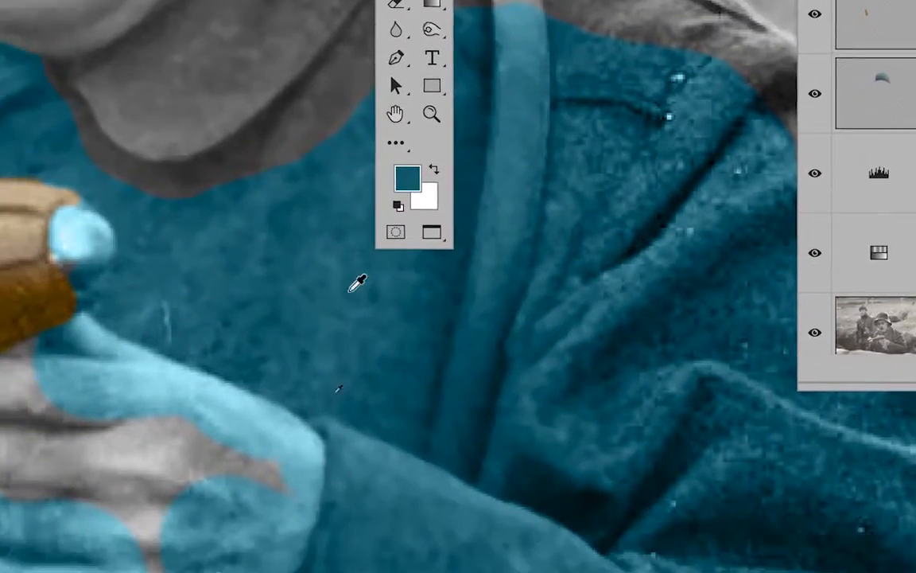
pyautogui.moveTo(262, 347); pyautogui.dragTo(238, 368)
pyautogui.moveTo(321, 326); pyautogui.dragTo(602, 74)
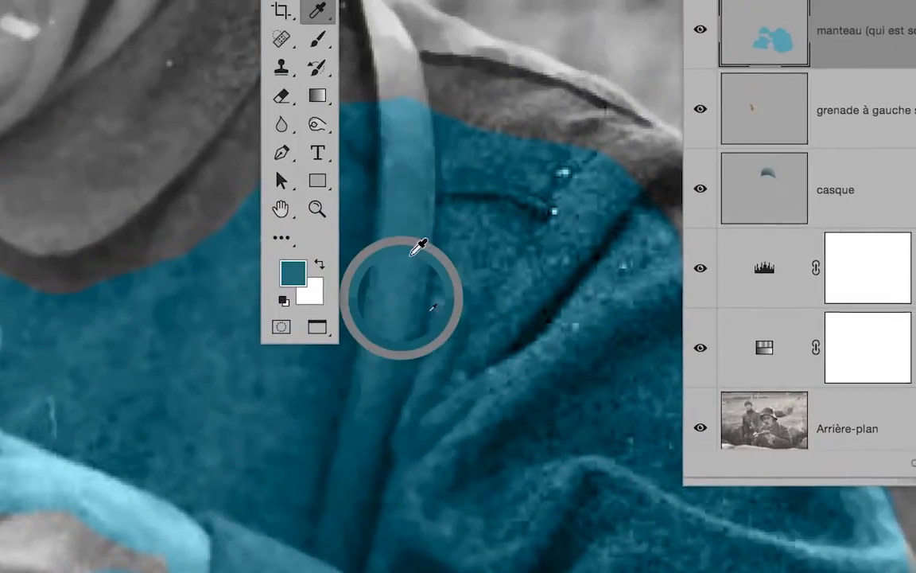
pyautogui.moveTo(419, 246); pyautogui.dragTo(419, 221)
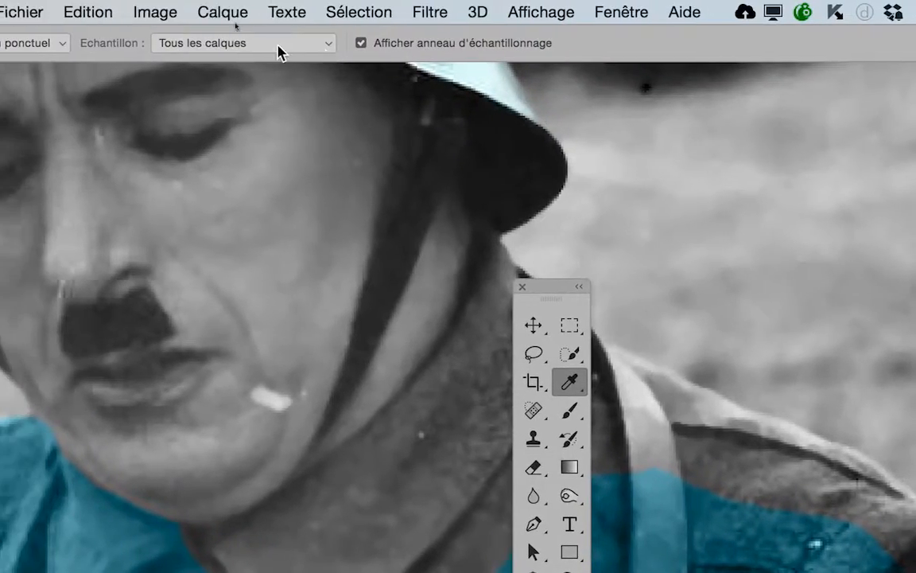
# Step: Return the Eyedropper's sample source to the selected layer and sample the coat layer's light blue as foreground colour
pyautogui.click(280, 48)
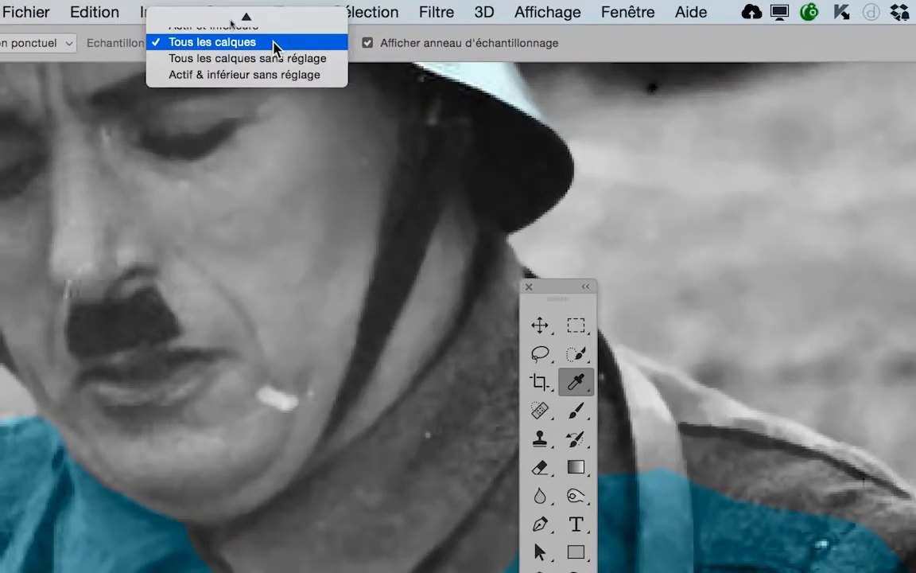
pyautogui.click(280, 21)
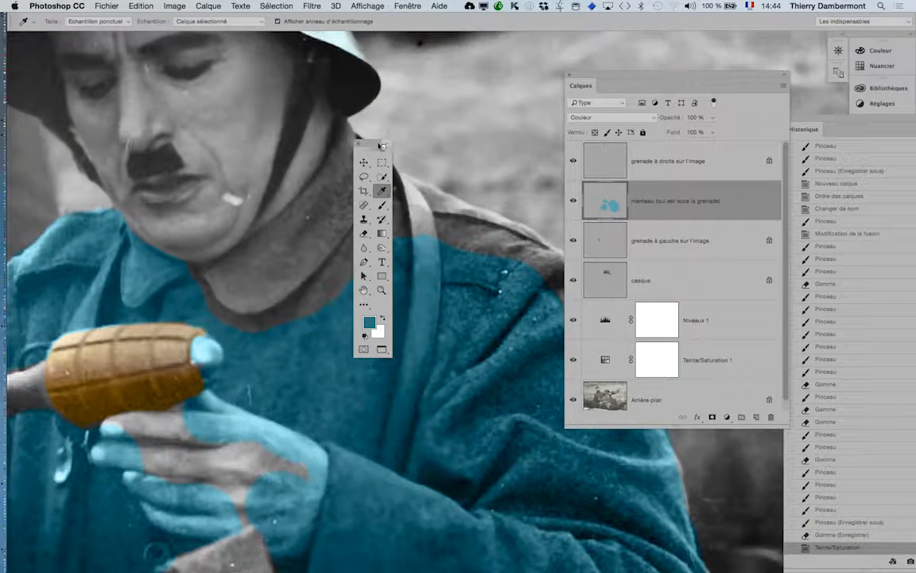
pyautogui.moveTo(382, 145); pyautogui.dragTo(94, 86)
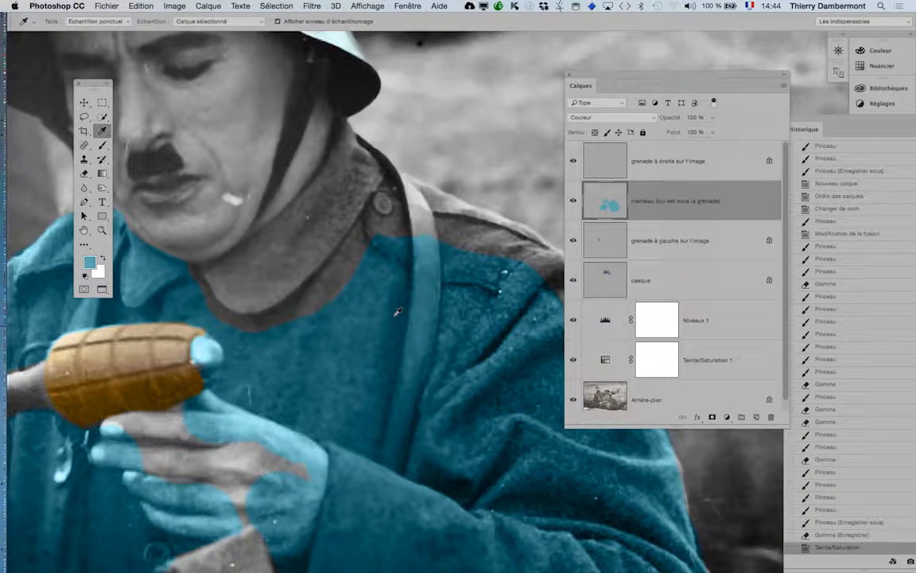
# Step: Paint the uncoloured collar, strap and upper shoulder of the coat with the sampled blue using the Brush
pyautogui.click(104, 145)
pyautogui.moveTo(284, 324)
pyautogui.mouseDown()
pyautogui.moveTo(260, 332)
pyautogui.moveTo(182, 256)
pyautogui.moveTo(256, 272)
pyautogui.moveTo(326, 171)
pyautogui.moveTo(338, 191)
pyautogui.moveTo(370, 183)
pyautogui.moveTo(453, 211)
pyautogui.moveTo(354, 218)
pyautogui.moveTo(322, 210)
pyautogui.moveTo(260, 275)
pyautogui.moveTo(318, 292)
pyautogui.moveTo(315, 278)
pyautogui.mouseUp()
pyautogui.moveTo(307, 257); pyautogui.dragTo(267, 245)
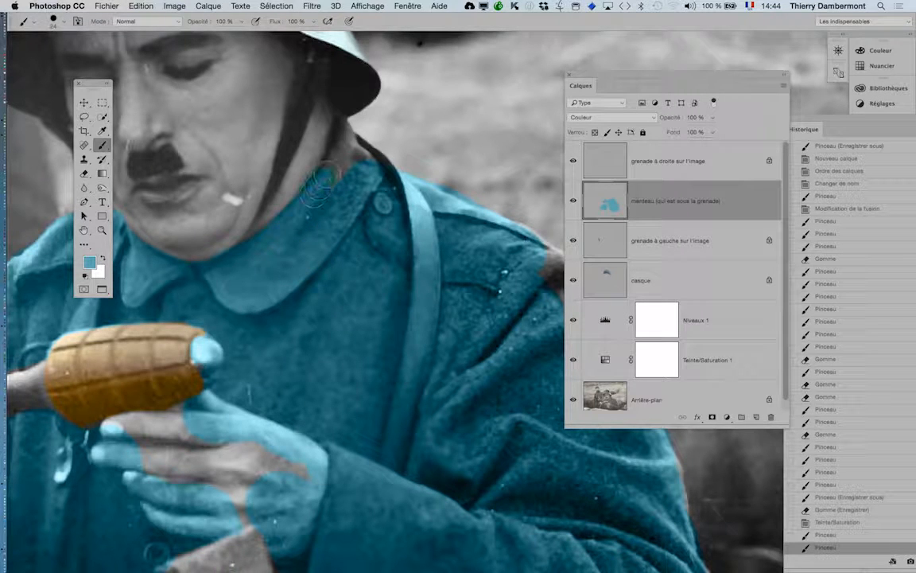
pyautogui.moveTo(326, 126); pyautogui.dragTo(392, 186)
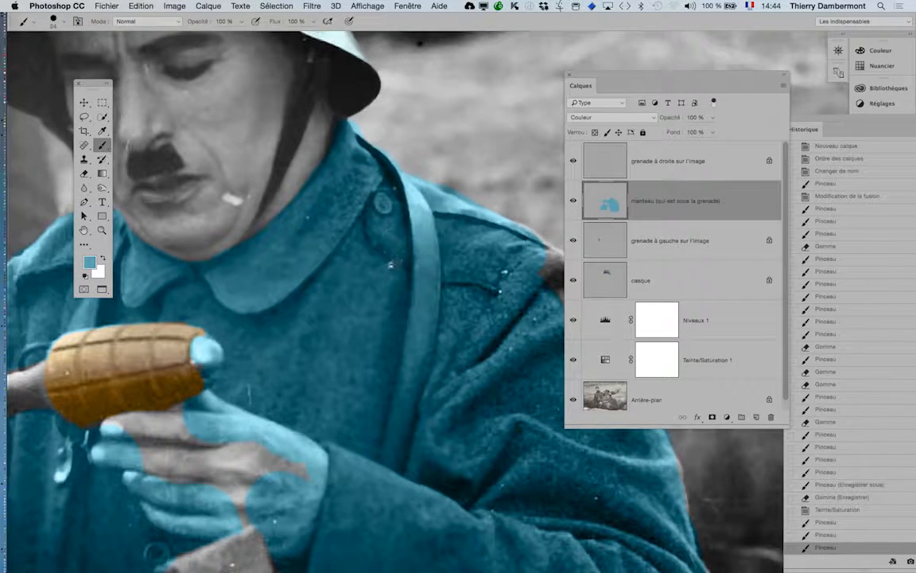
# Step: Paint the remaining grey patch on the coat's outer shoulder blue
pyautogui.keyDown('alt'); pyautogui.click(402, 289); pyautogui.keyUp('alt')
pyautogui.moveTo(342, 305); pyautogui.dragTo(202, 269)
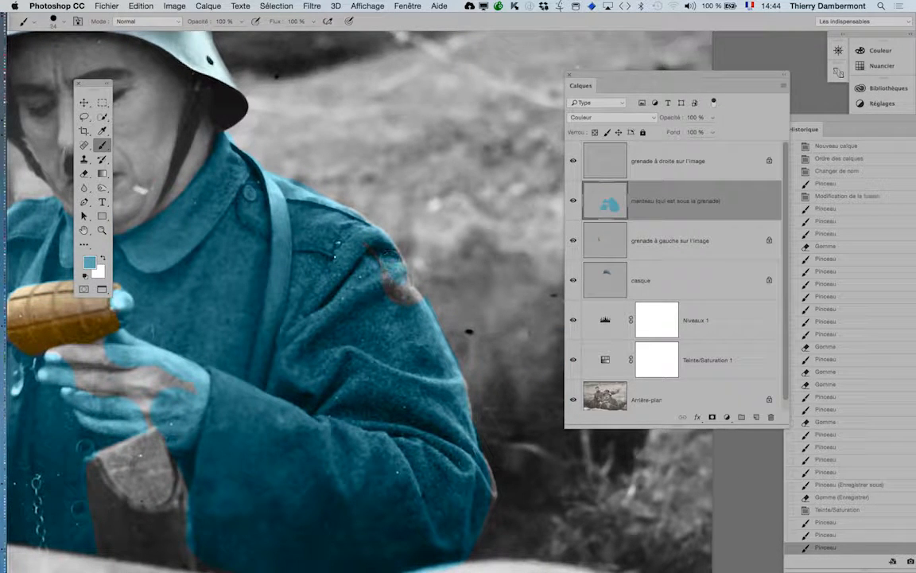
pyautogui.moveTo(402, 302); pyautogui.dragTo(384, 301)
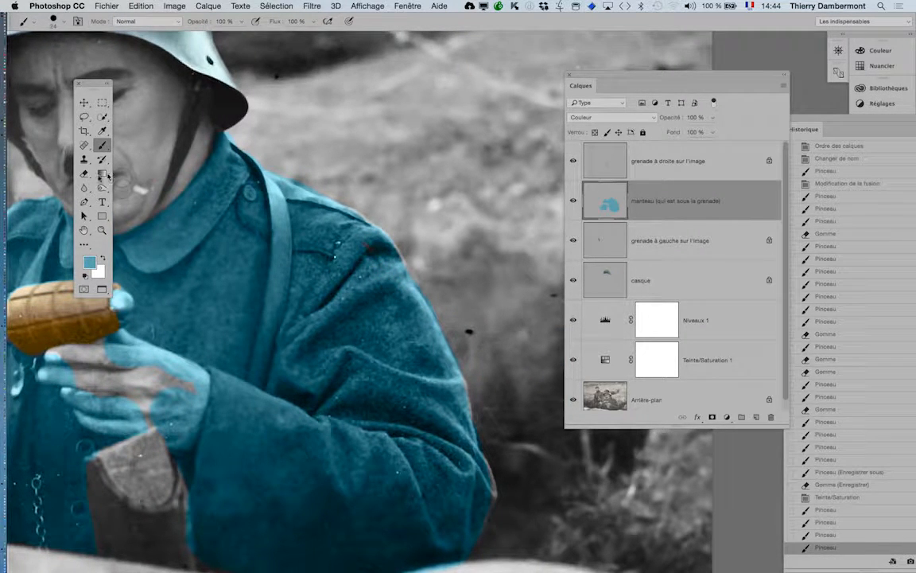
# Step: Erase the blue spilling past the coat's outline along the neck, shoulder and outer sleeve
pyautogui.click(85, 173)
pyautogui.moveTo(268, 154); pyautogui.dragTo(238, 157)
pyautogui.scroll(3, 242, 154)
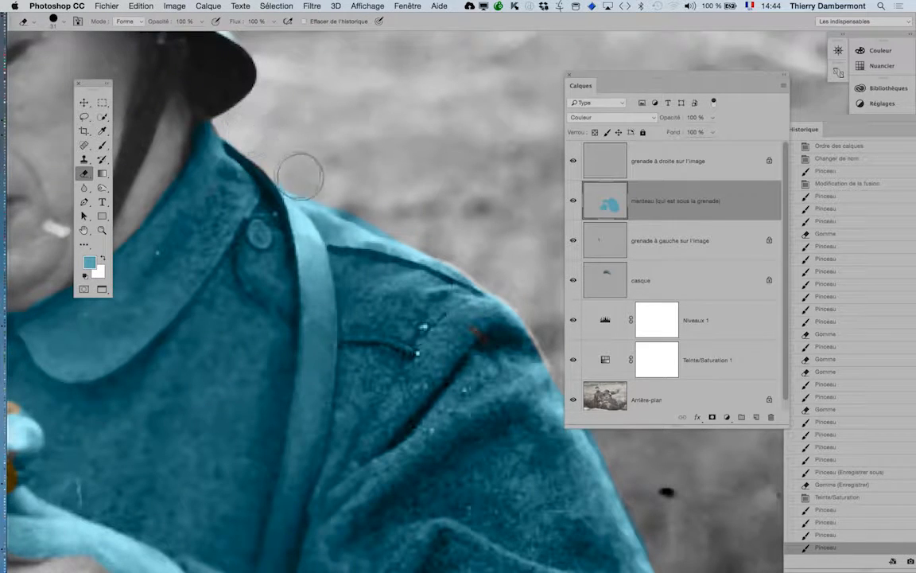
pyautogui.moveTo(300, 175); pyautogui.dragTo(430, 223)
pyautogui.scroll(-3, 387, 285)
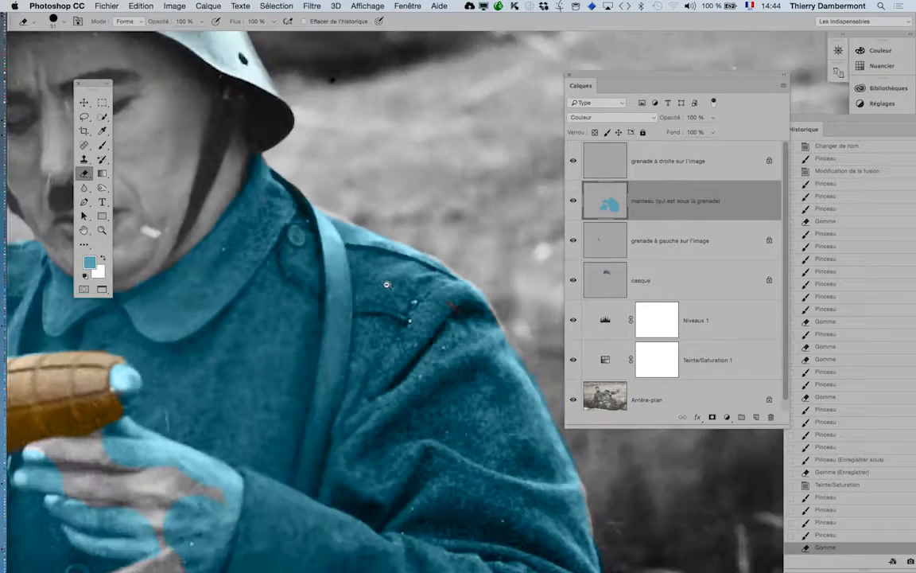
pyautogui.scroll(-4, 387, 285)
pyautogui.hscroll(4, 387, 285)
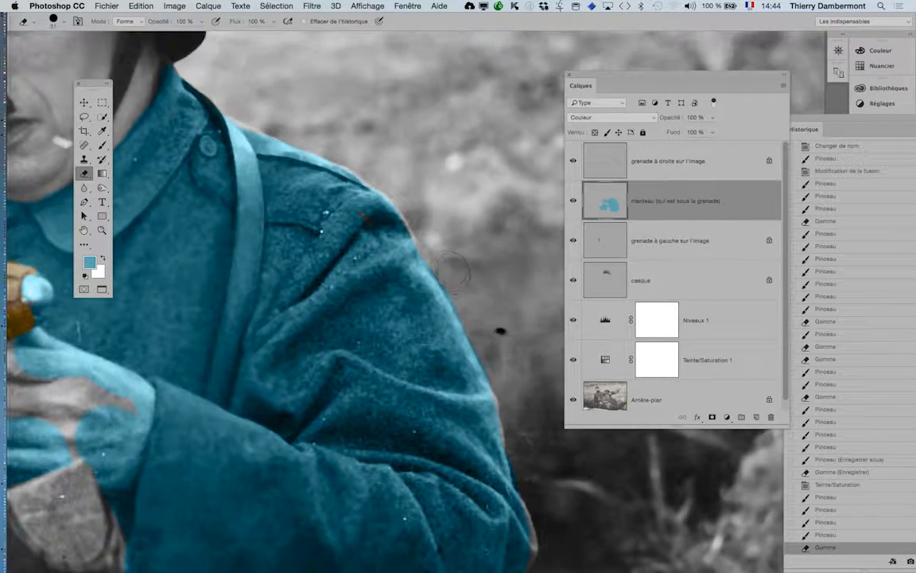
pyautogui.moveTo(451, 270)
pyautogui.mouseDown()
pyautogui.moveTo(412, 268)
pyautogui.moveTo(433, 275)
pyautogui.mouseUp()
# Step: Paint blue over the small uncoloured spots on the coat's outer sleeve near the elbow and on the shoulder
pyautogui.scroll(-4, 393, 268)
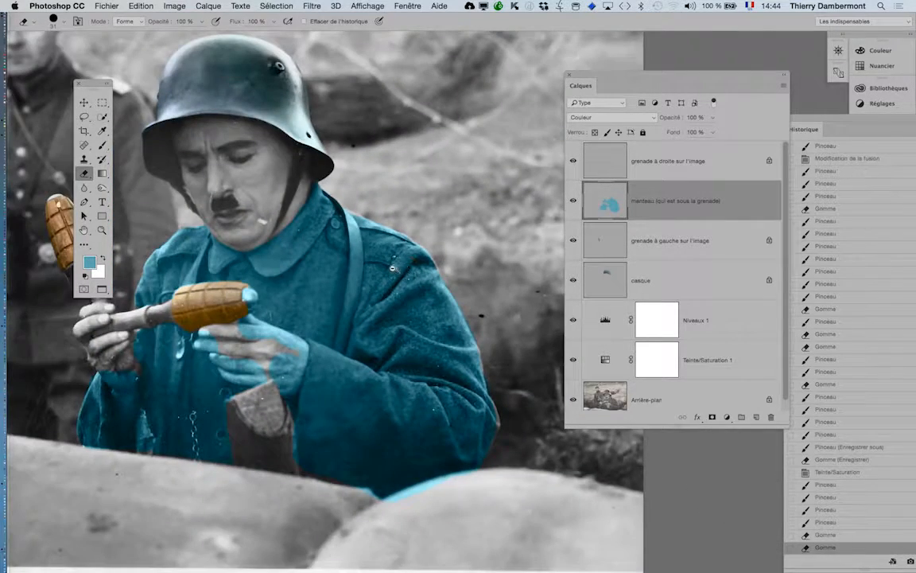
pyautogui.click(102, 145)
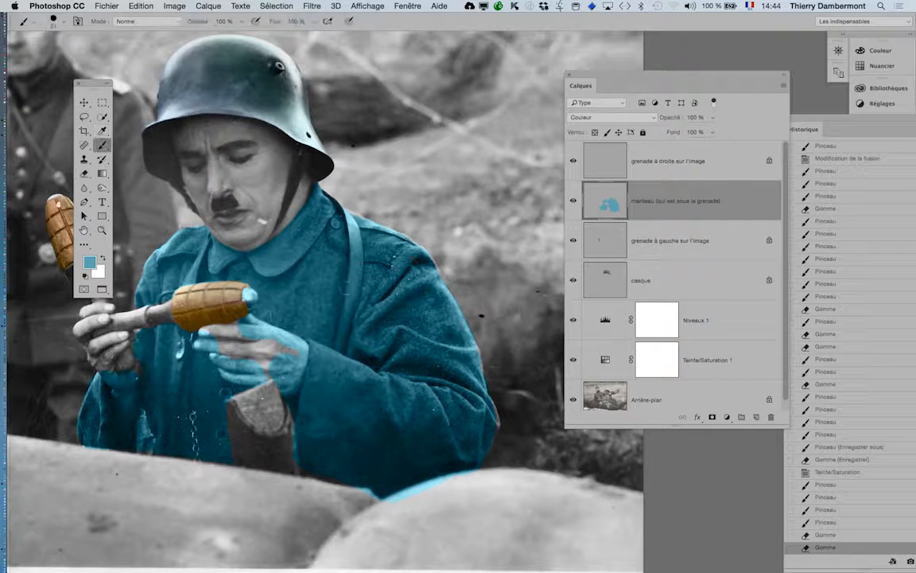
pyautogui.scroll(2, 503, 437)
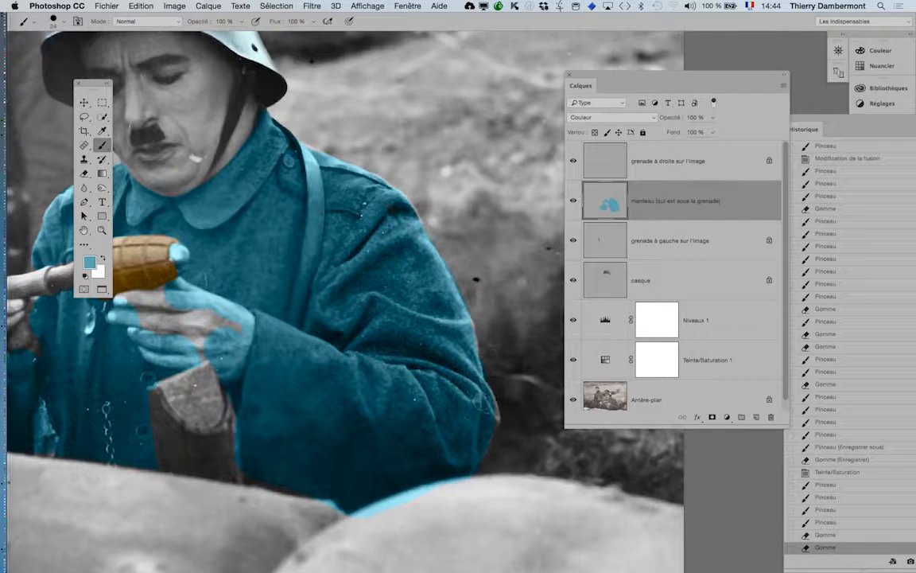
pyautogui.moveTo(491, 417); pyautogui.dragTo(488, 404)
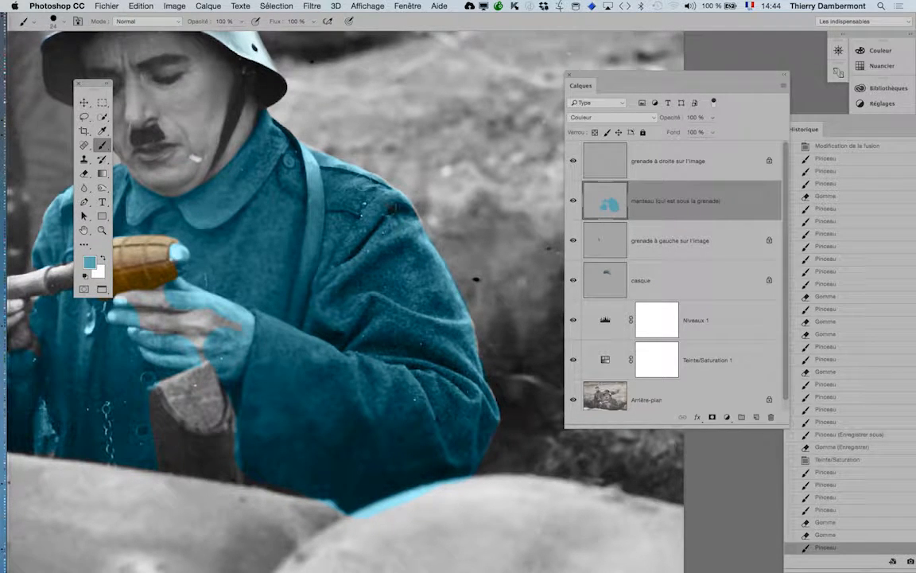
pyautogui.click(374, 202)
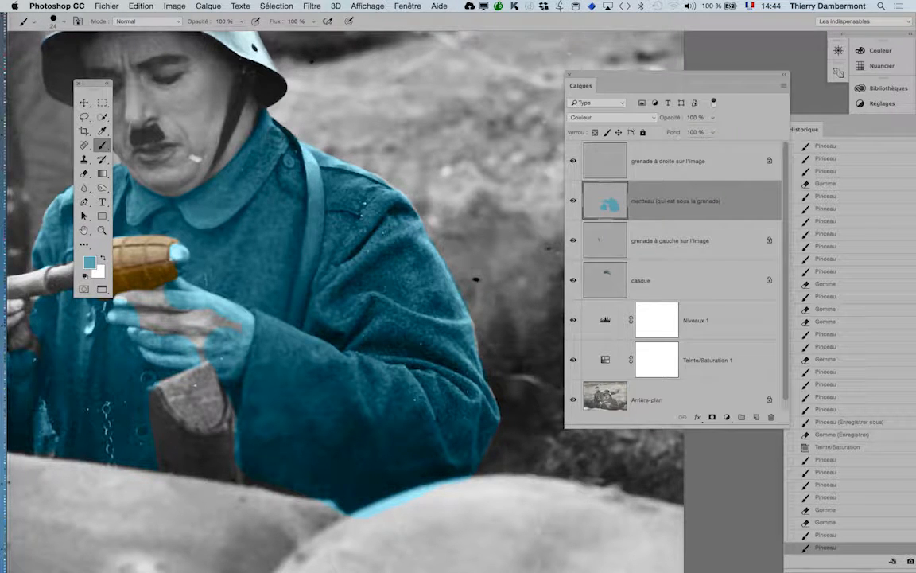
# Step: Apply a Hue/Saturation adjustment to the coat layer with hue +26 and saturation -59
pyautogui.scroll(-5, 285, 195)
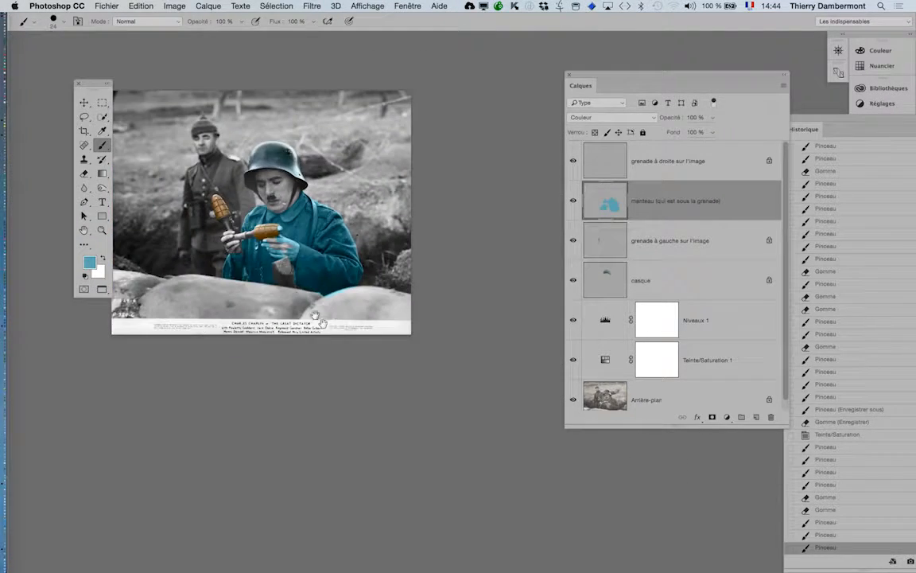
pyautogui.scroll(4, 270, 258)
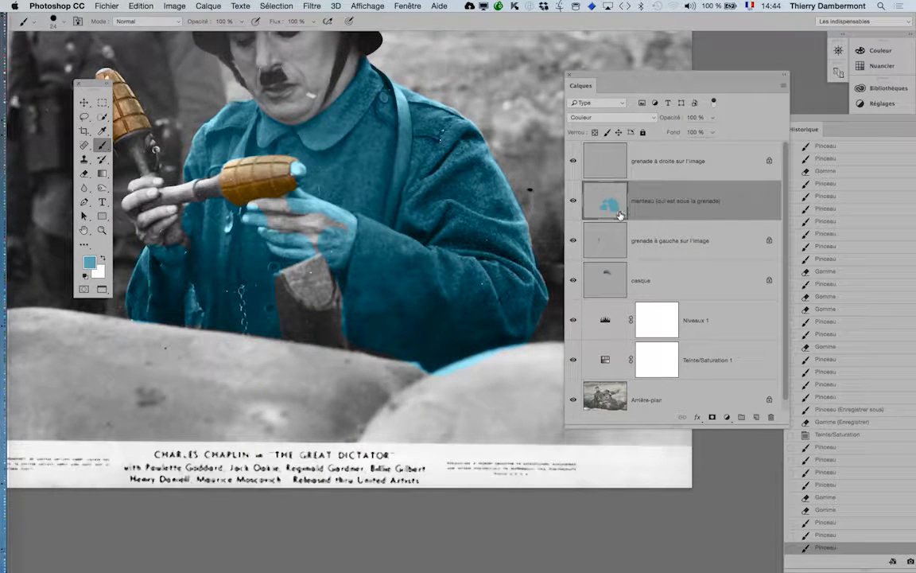
pyautogui.press('super+u')
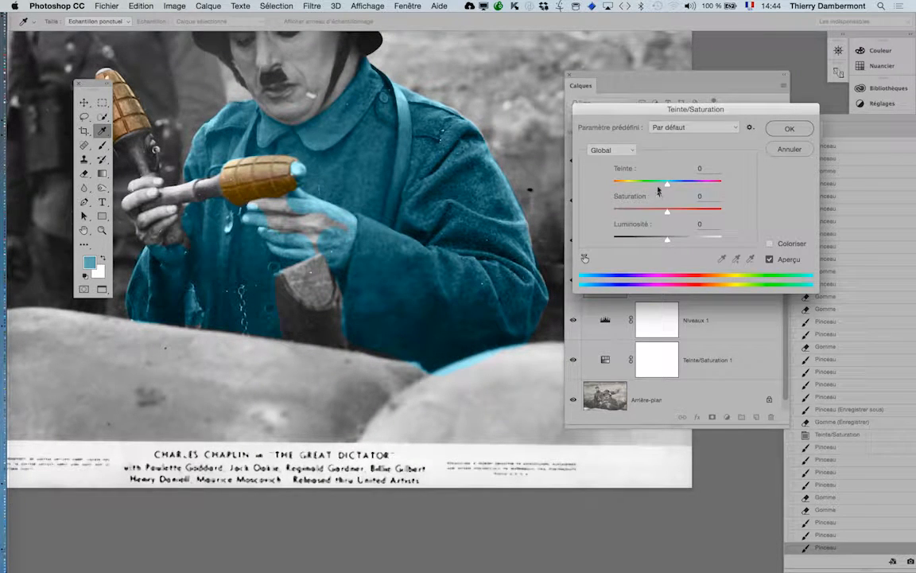
pyautogui.moveTo(667, 183); pyautogui.dragTo(650, 211)
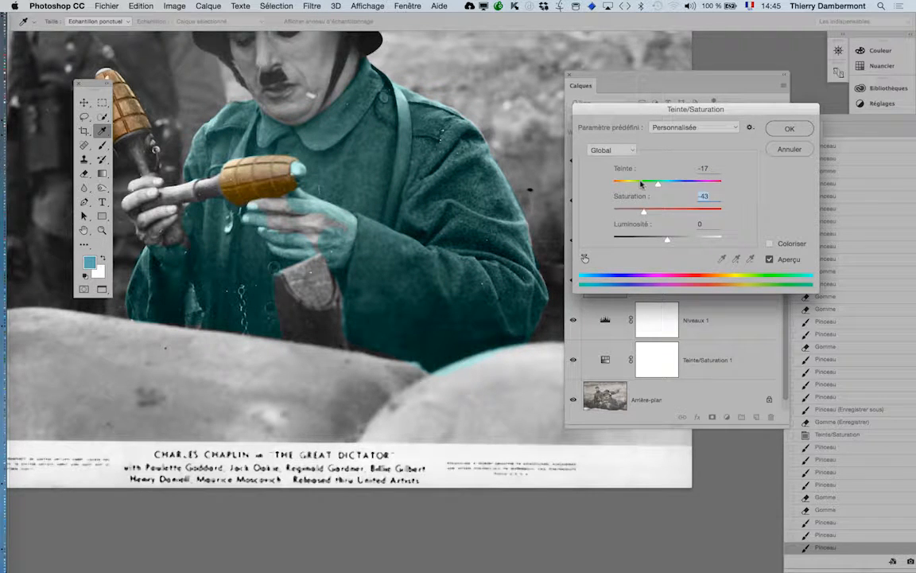
pyautogui.moveTo(642, 184); pyautogui.dragTo(684, 184)
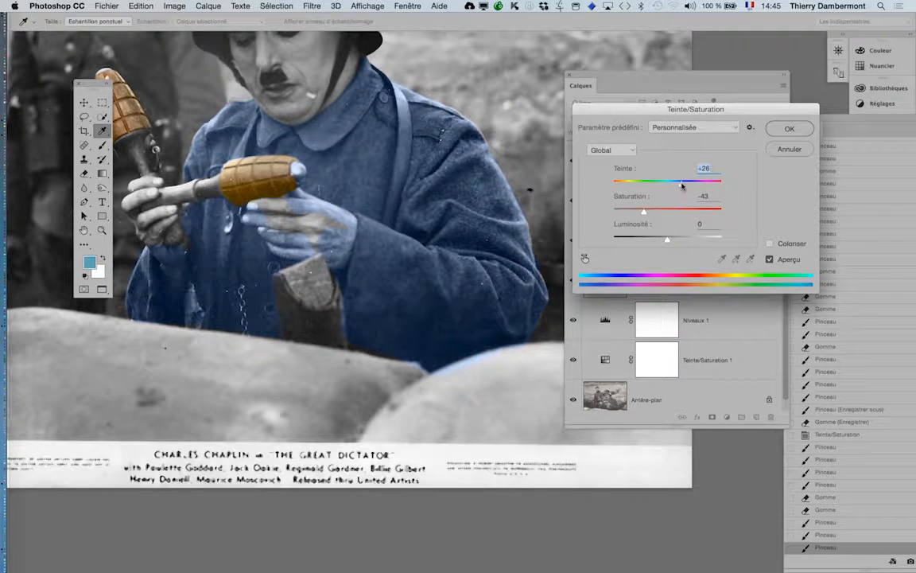
pyautogui.moveTo(641, 212); pyautogui.dragTo(637, 212)
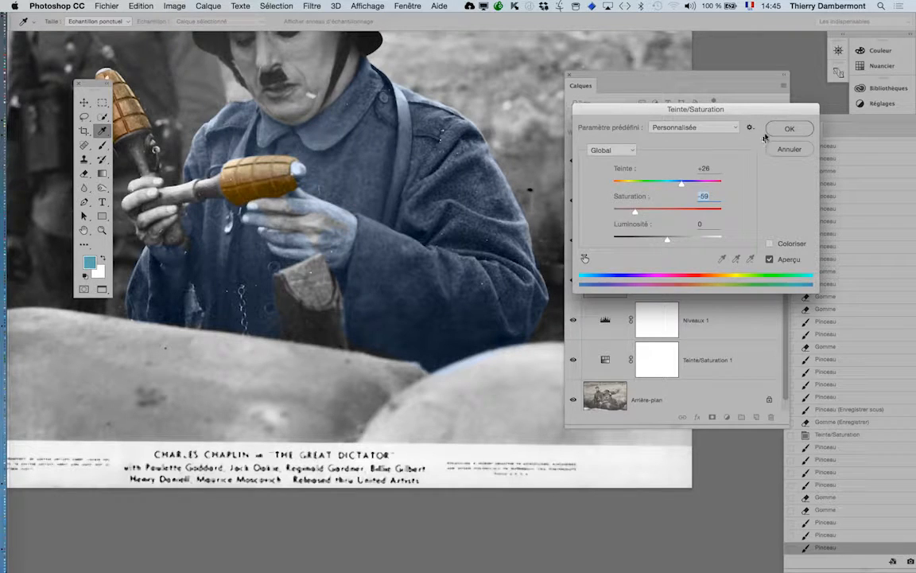
pyautogui.click(770, 130)
# Step: Save the colourised photo under its existing file name
pyautogui.press('super+minus')
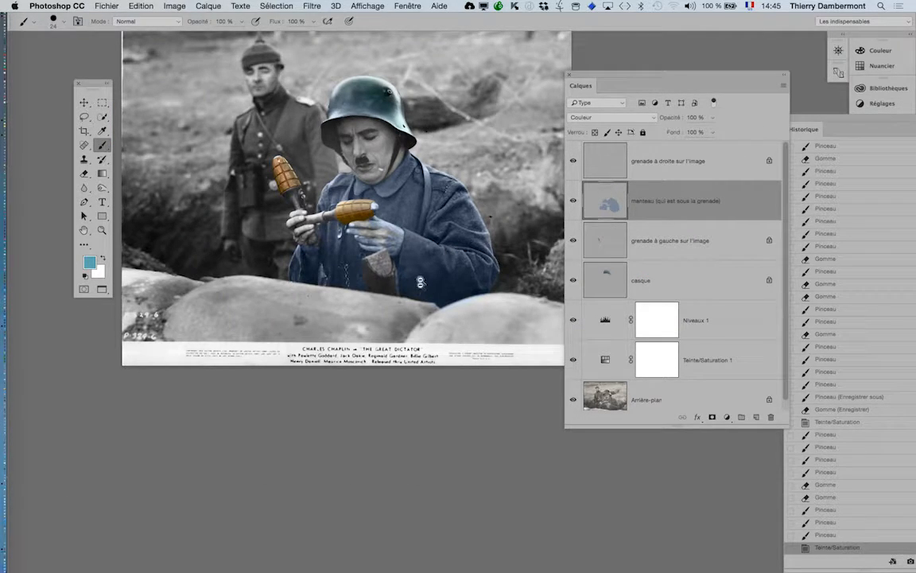
pyautogui.press('super+minus')
pyautogui.click(116, 4)
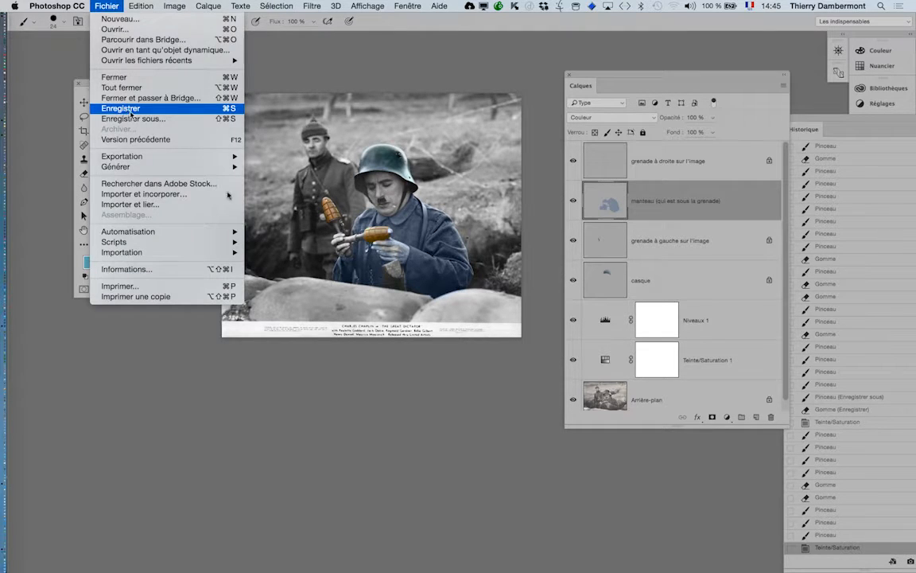
pyautogui.click(116, 106)
pyautogui.moveTo(410, 299); pyautogui.dragTo(364, 355)
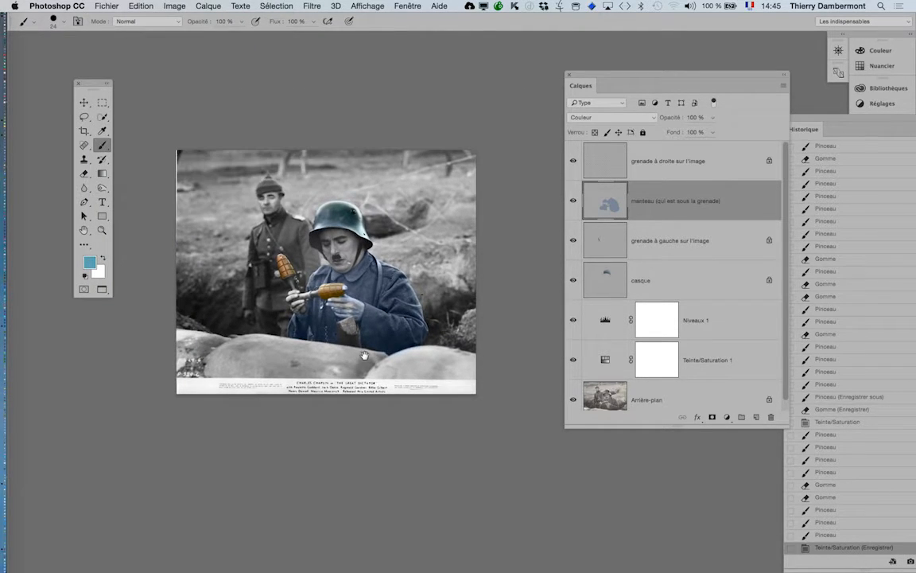